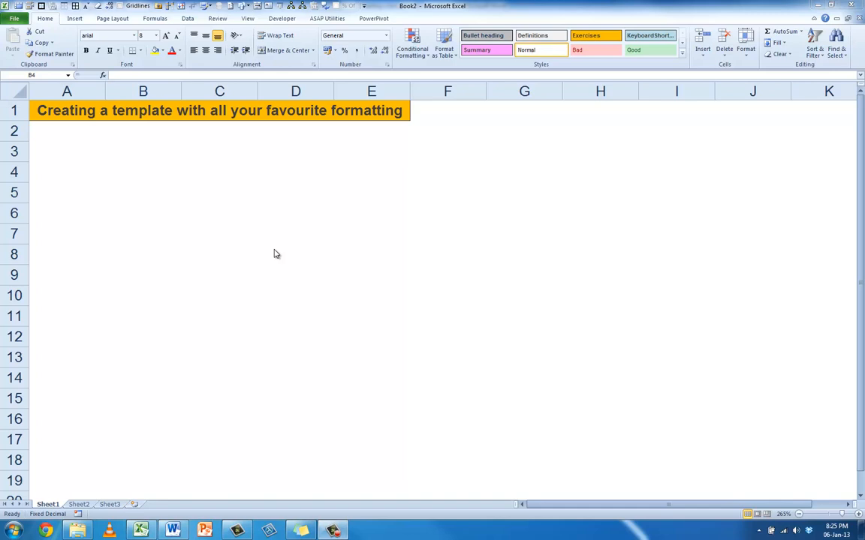
Step: Enter the number 123456789 in cell B4
click(277, 253)
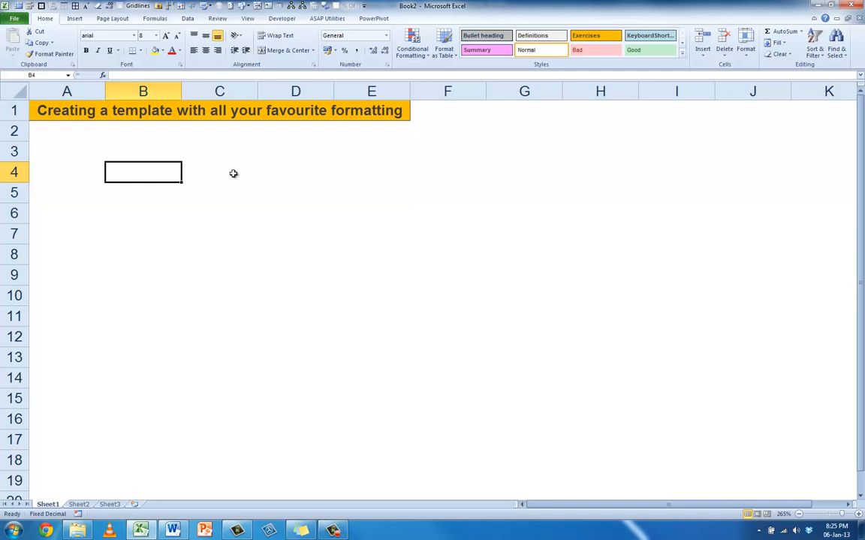
text(123456789)
key(Return)
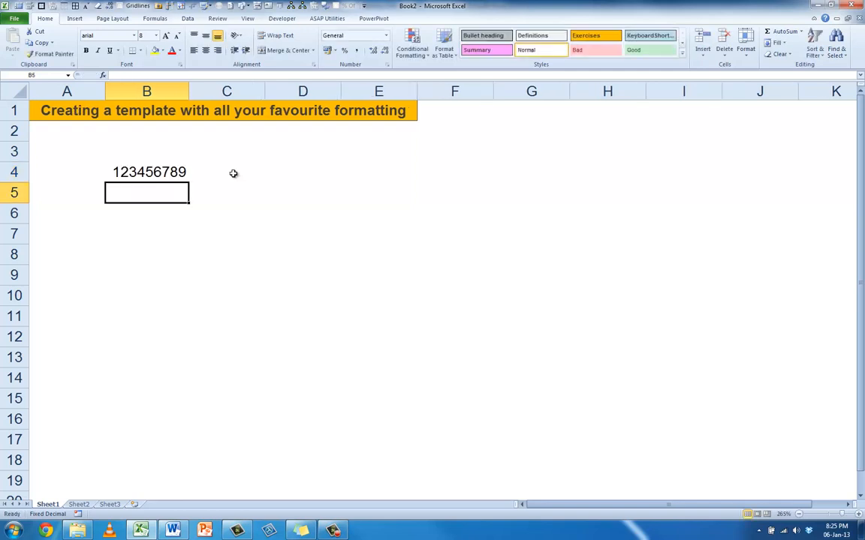
Step: Format cell B4 as a number with thousands separators and no decimal places
key(Up)
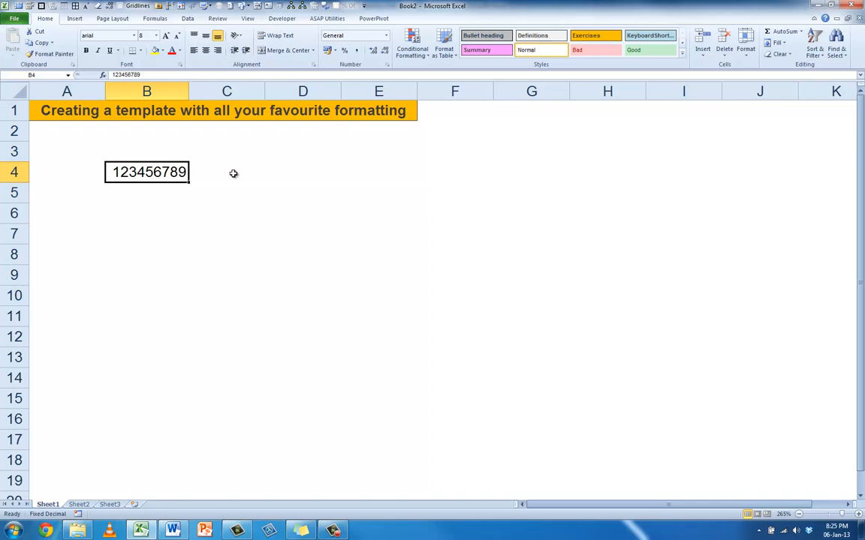
key(ctrl+shift+1)
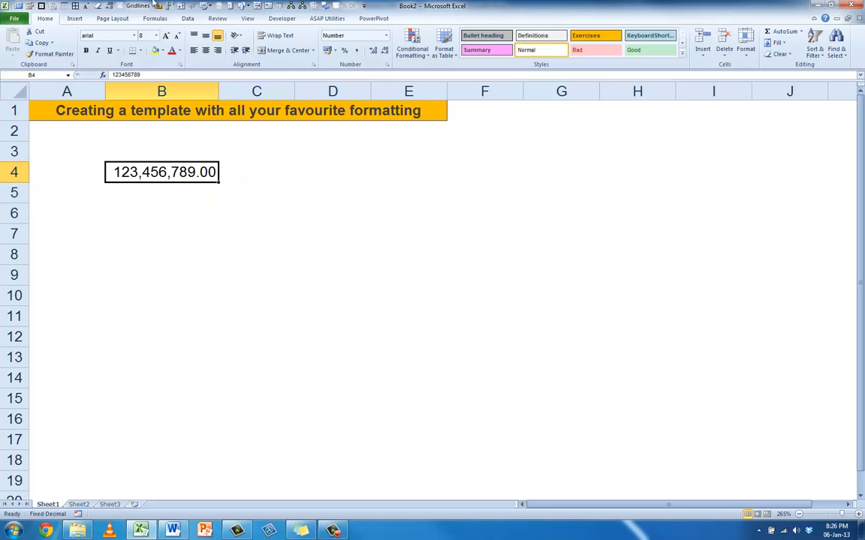
click(383, 51)
click(383, 51)
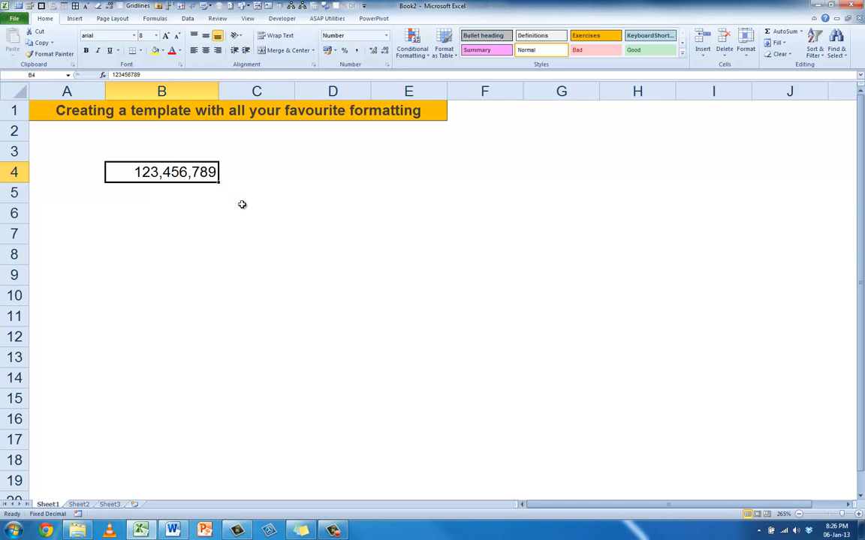
Step: Check the number format of several empty cells, and return cell B4 to the General format
click(348, 276)
click(236, 241)
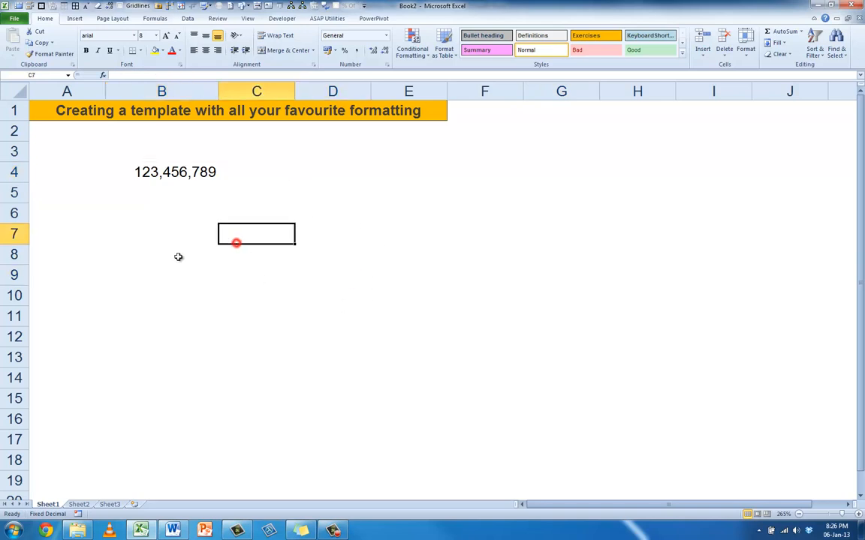
click(164, 262)
click(477, 196)
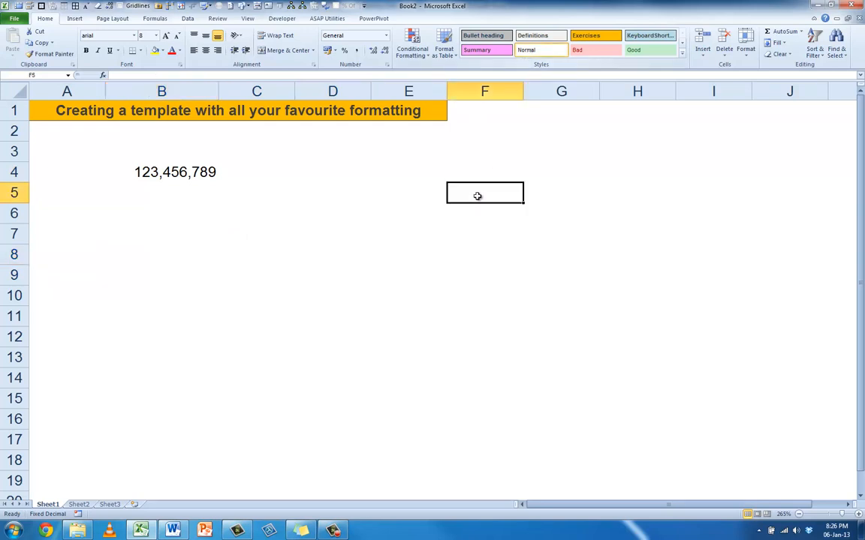
click(189, 196)
click(211, 174)
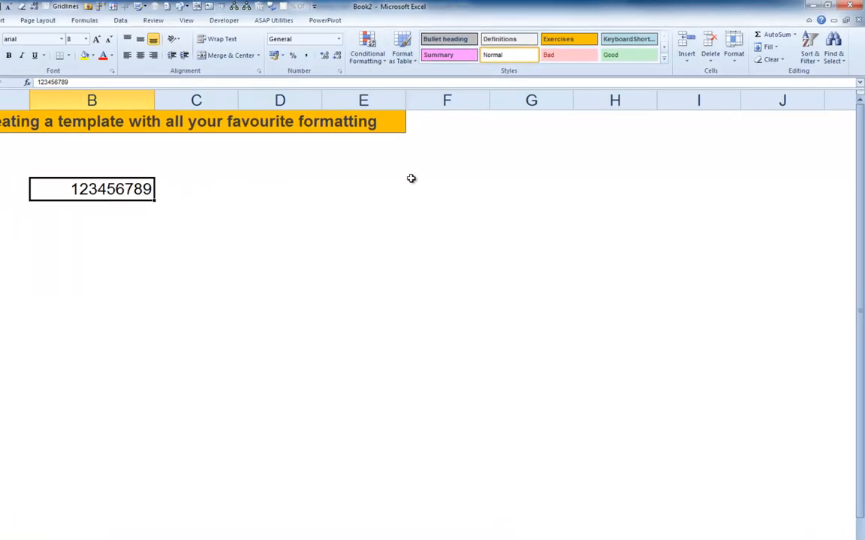
Step: Modify the Normal cell style to use the Number format with 0 decimal places and the 1000 separator
right_click(507, 56)
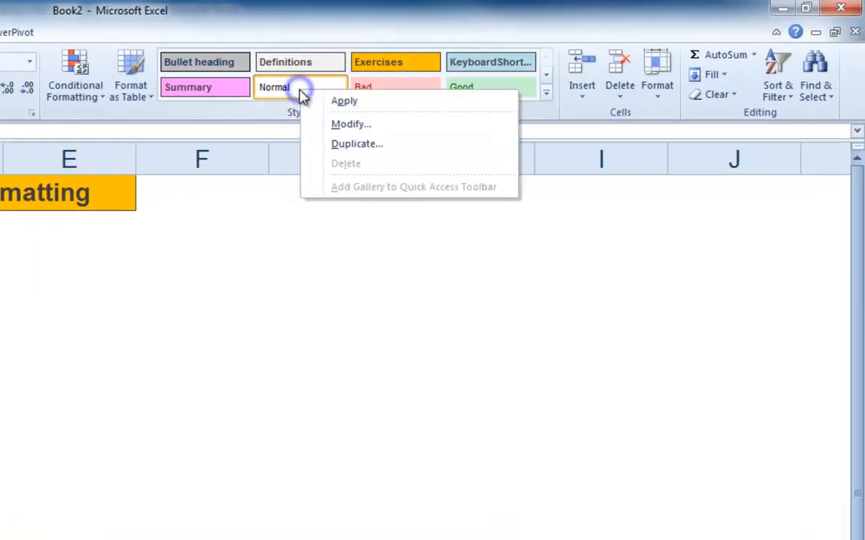
click(349, 126)
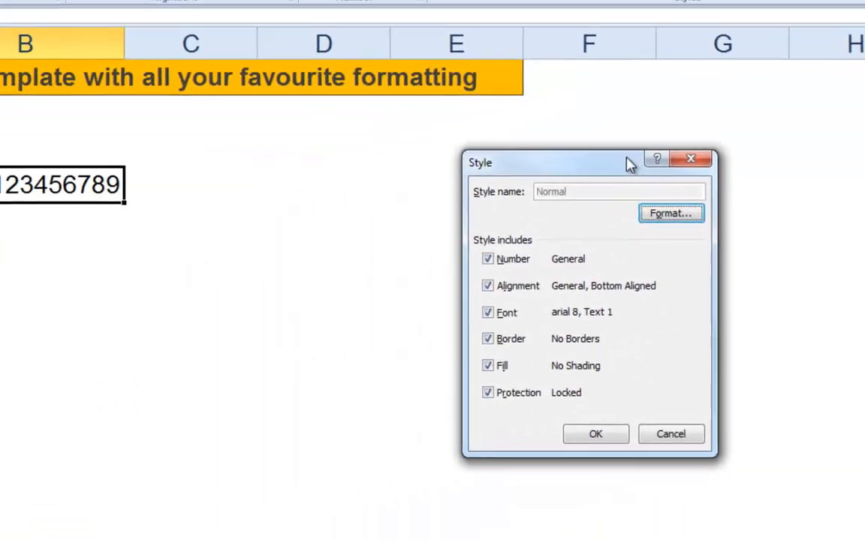
drag(393, 229, 176, 186)
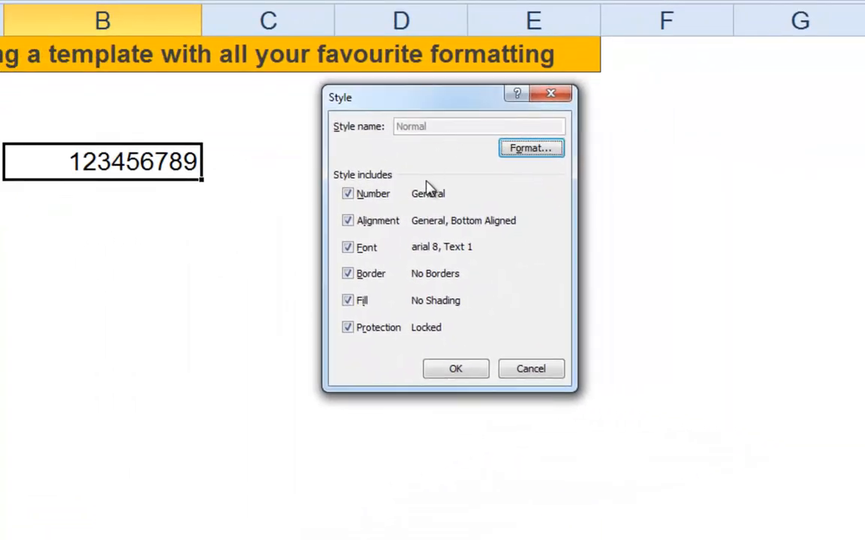
click(507, 150)
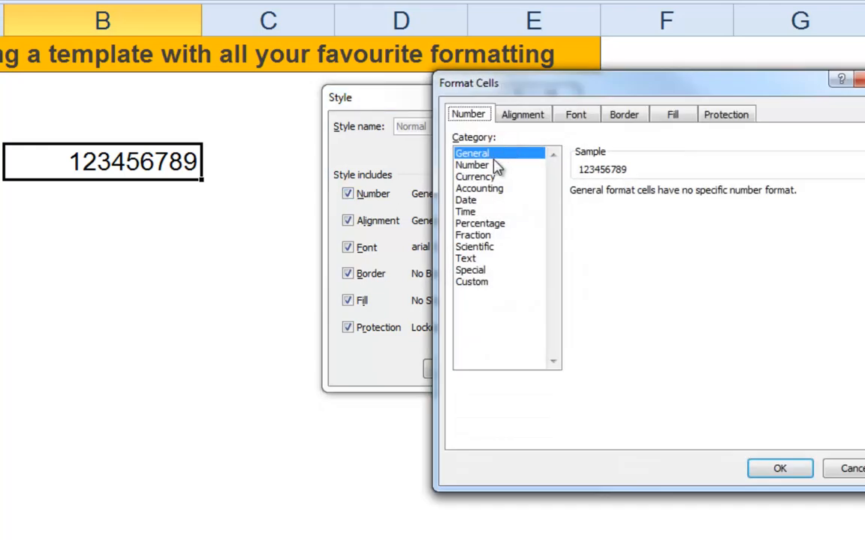
click(485, 166)
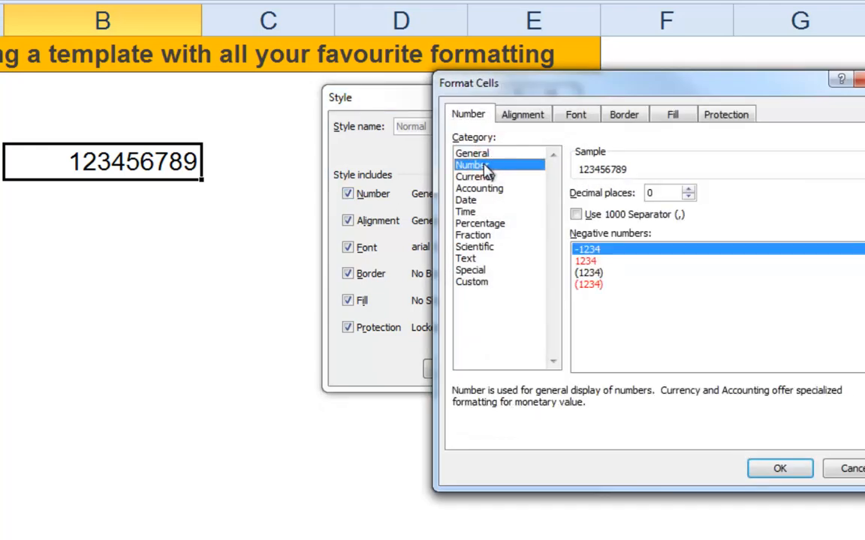
click(575, 215)
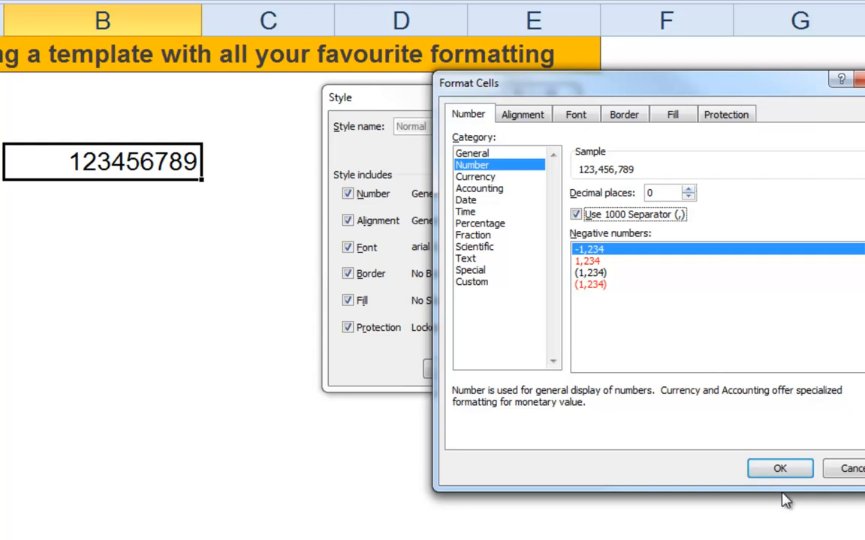
click(778, 468)
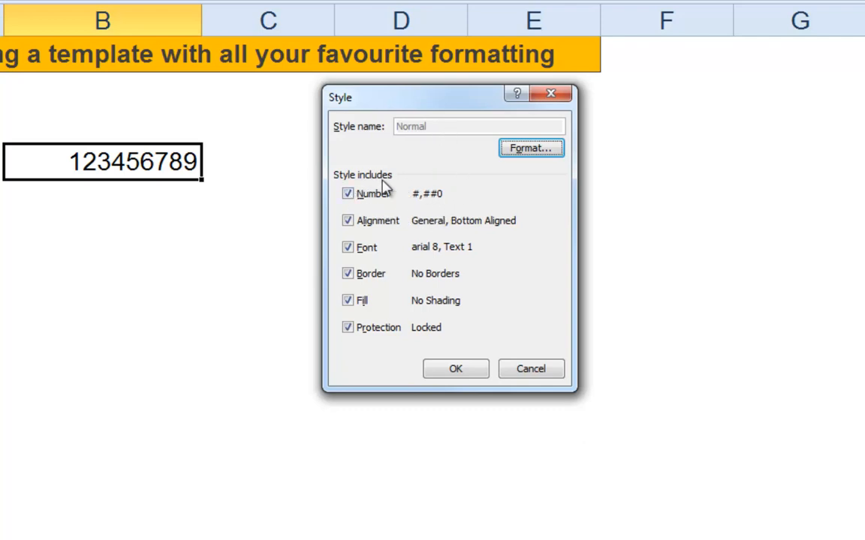
click(467, 369)
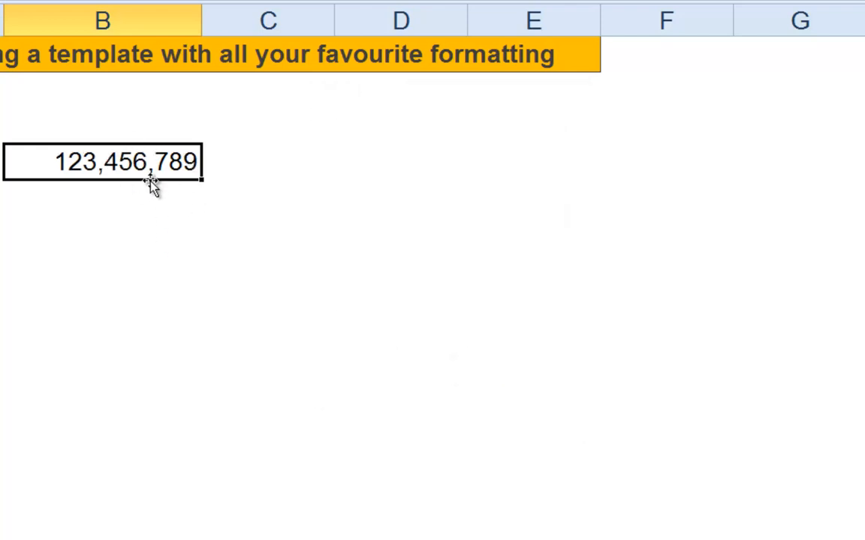
Step: Compare the number format and cell style of various empty cells, the heading in A1 and the number in B4
click(274, 171)
click(242, 265)
click(133, 267)
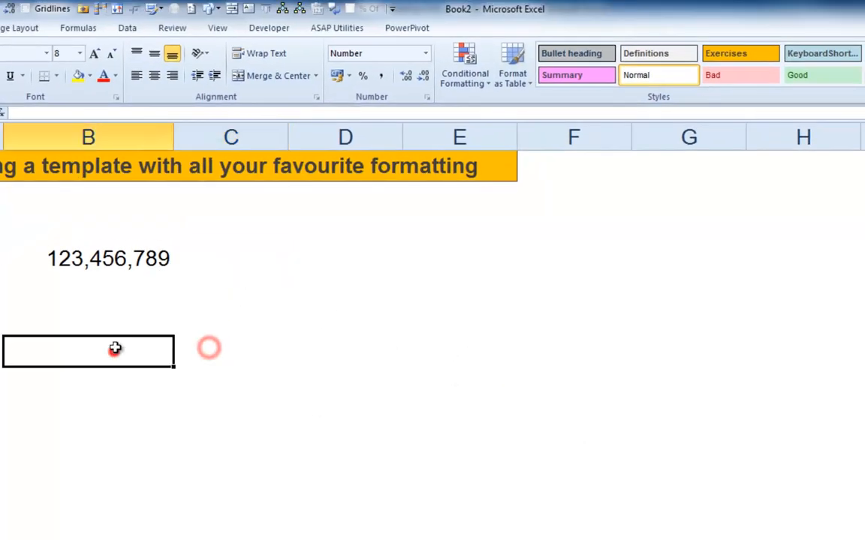
click(131, 302)
click(249, 302)
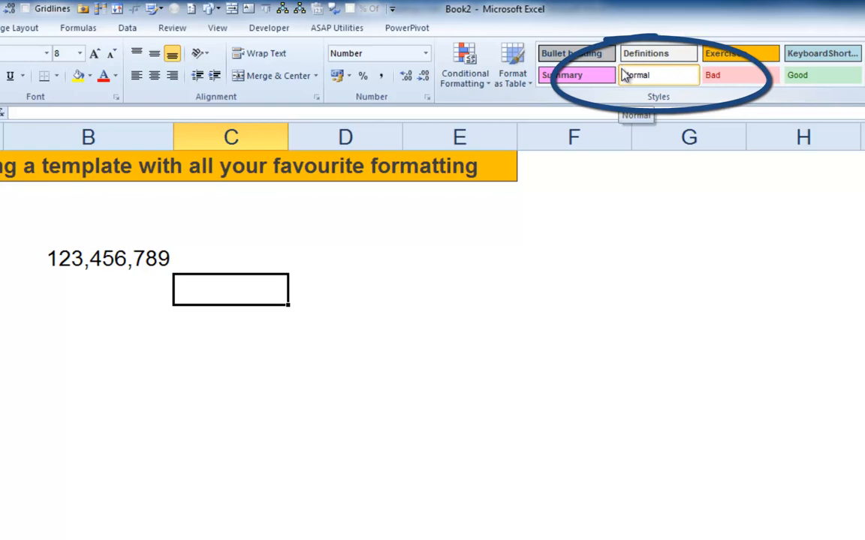
click(73, 136)
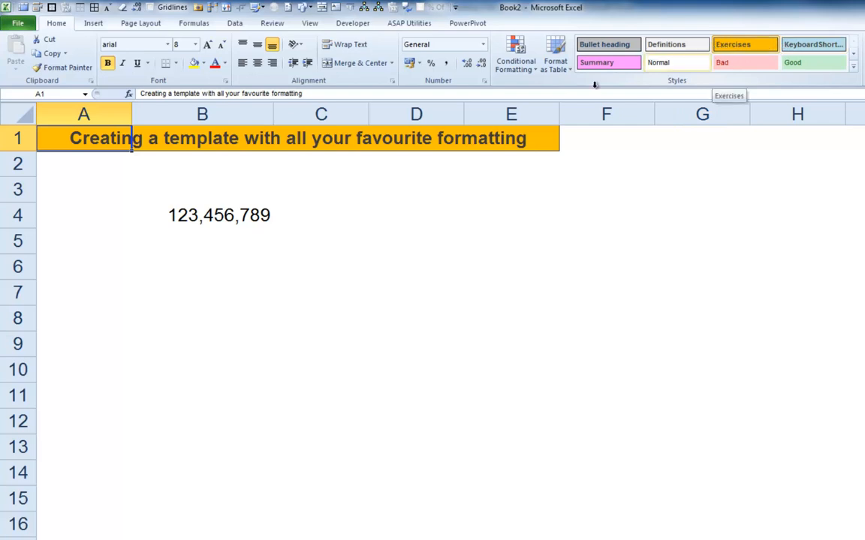
click(226, 215)
click(446, 244)
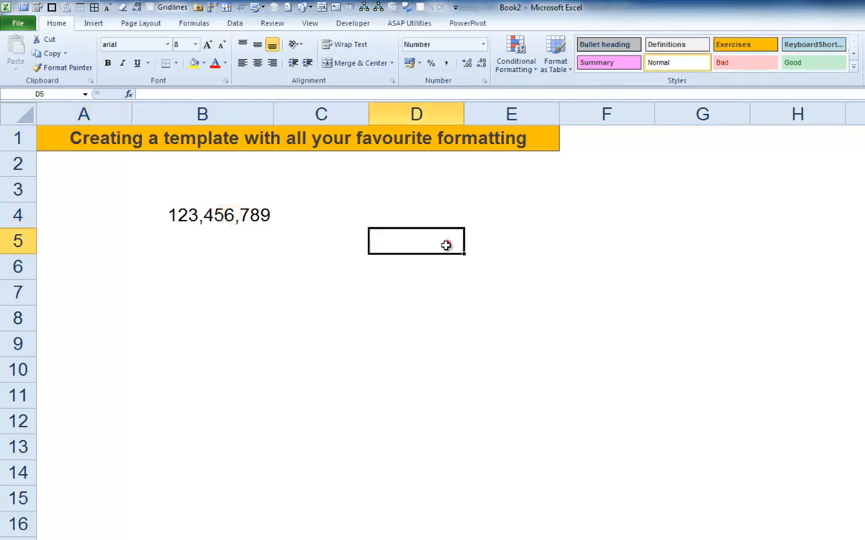
click(316, 288)
click(398, 334)
click(596, 283)
click(615, 217)
click(494, 216)
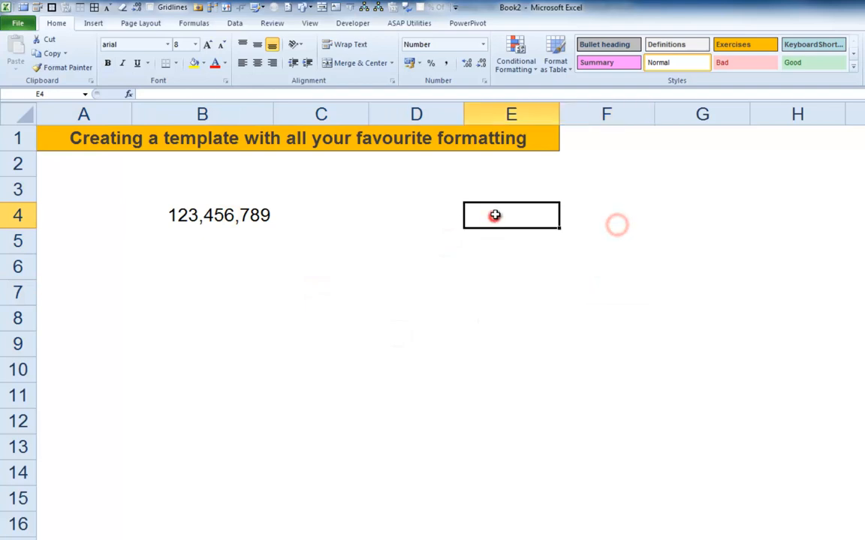
click(387, 217)
click(240, 216)
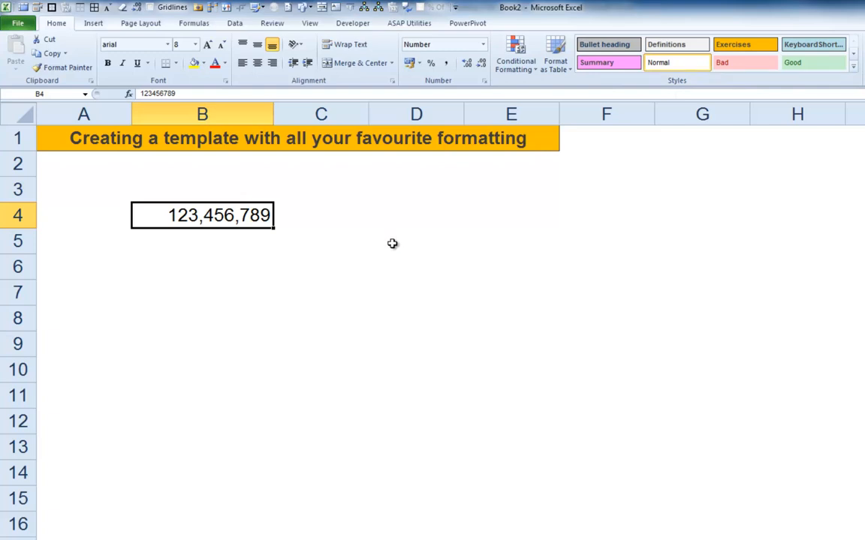
Step: Enter 123456789 in cell B6 to test the modified Normal style
click(244, 271)
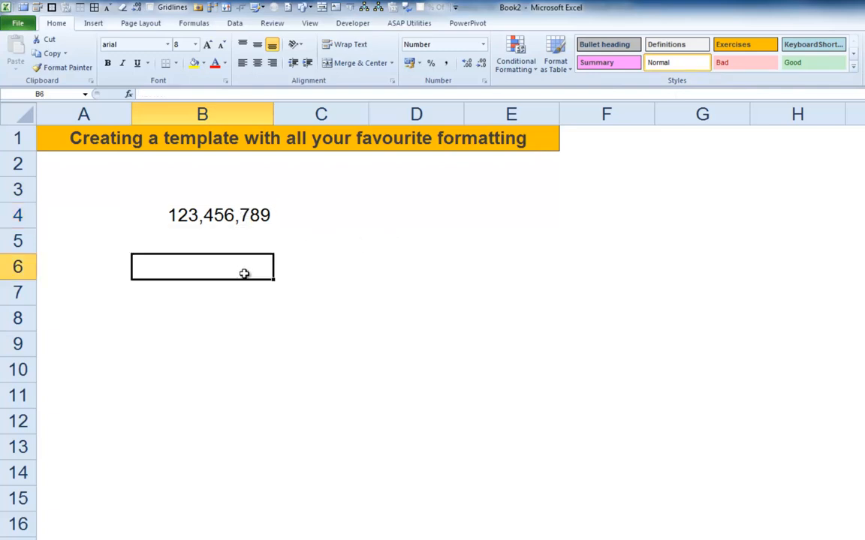
text(123456789)
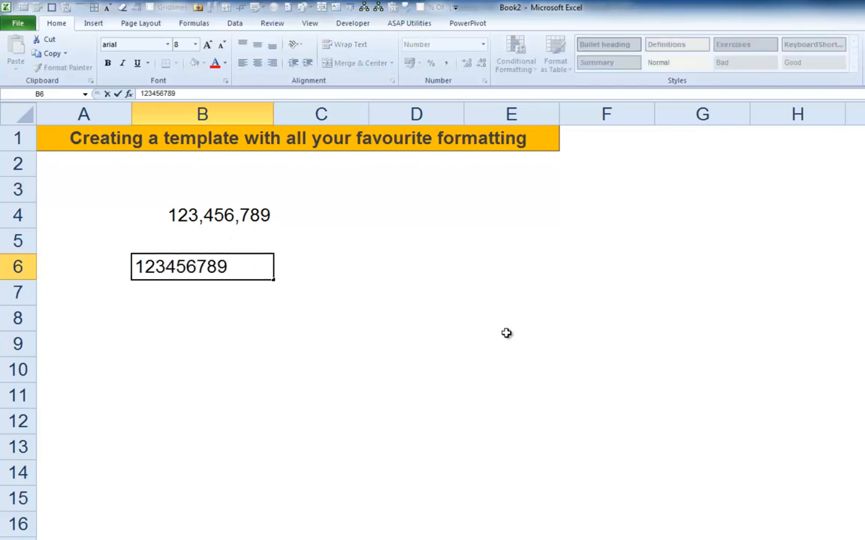
key(Return)
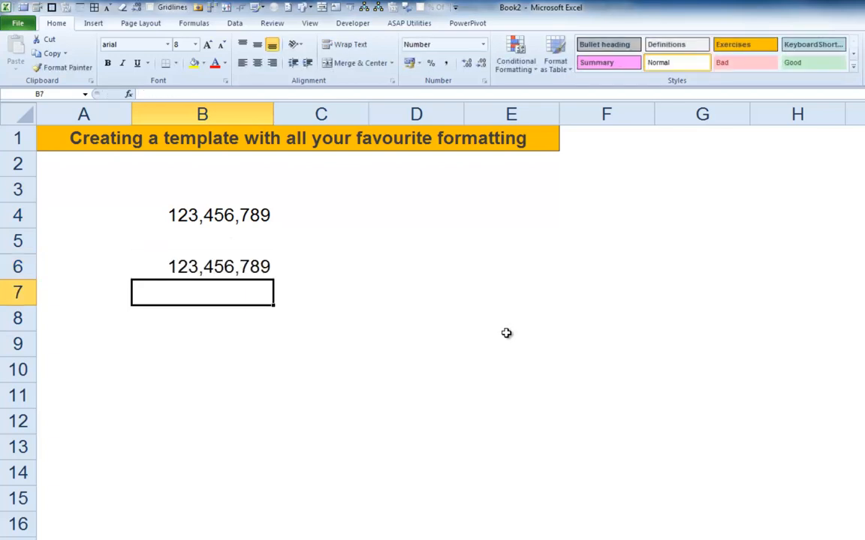
key(Up)
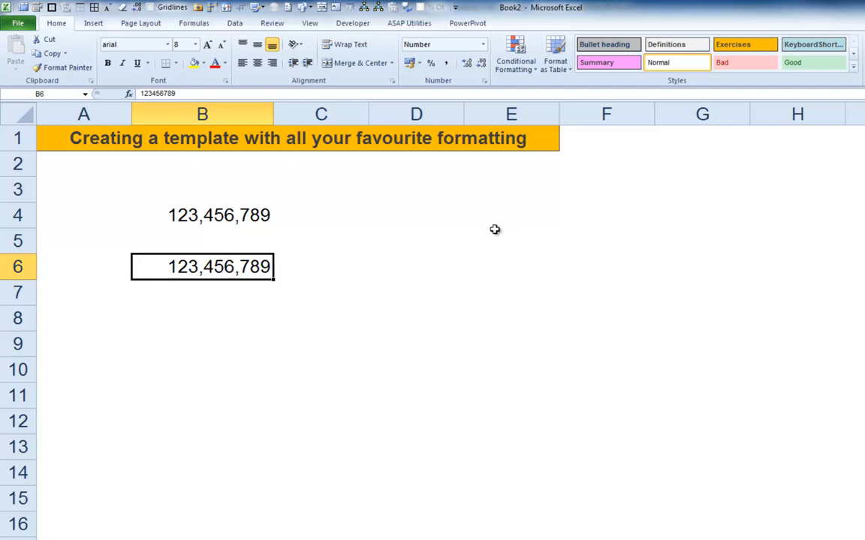
click(456, 233)
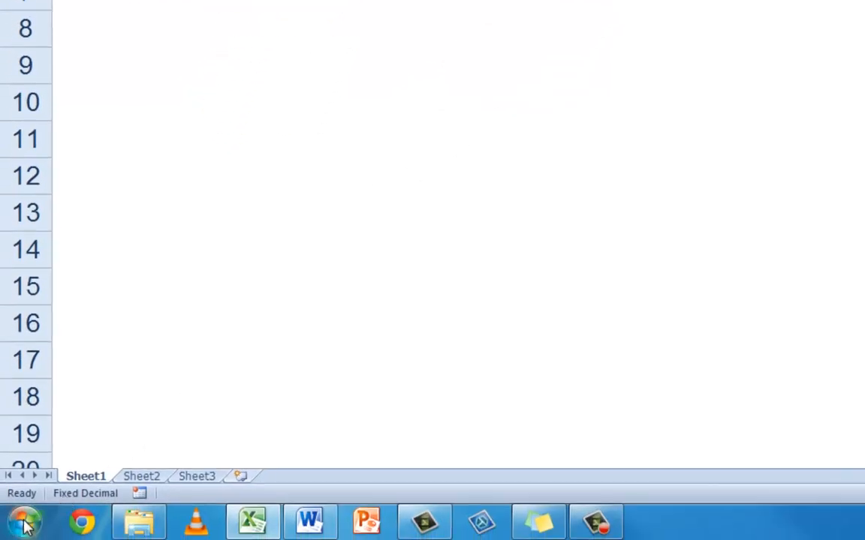
Step: Search the computer's programs and files for "xlstar"
click(23, 525)
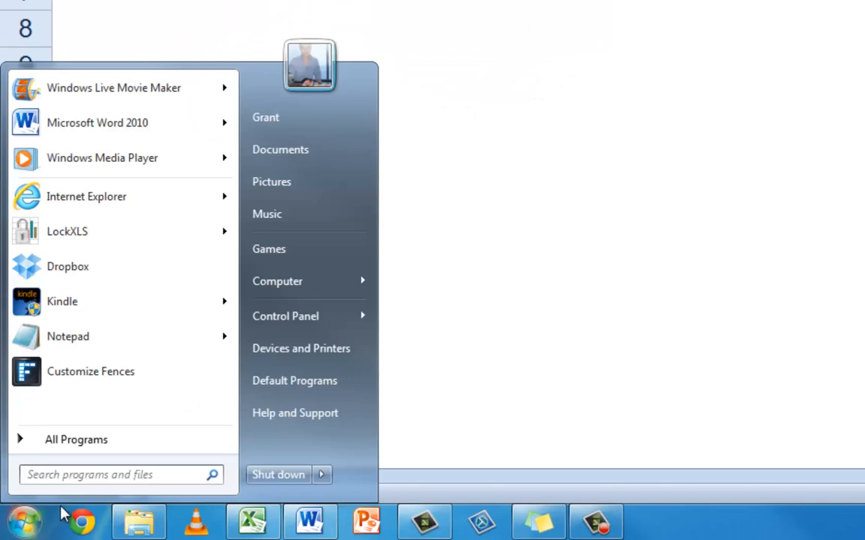
text(xlst)
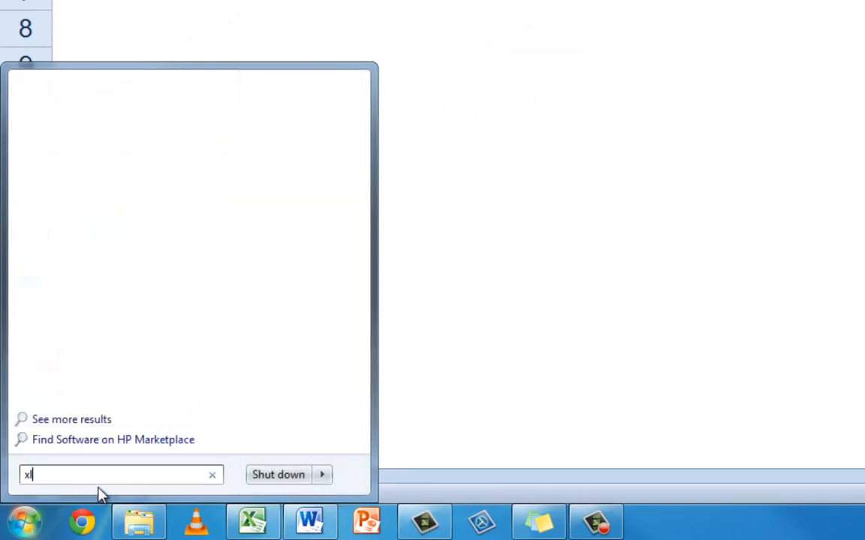
text(ar)
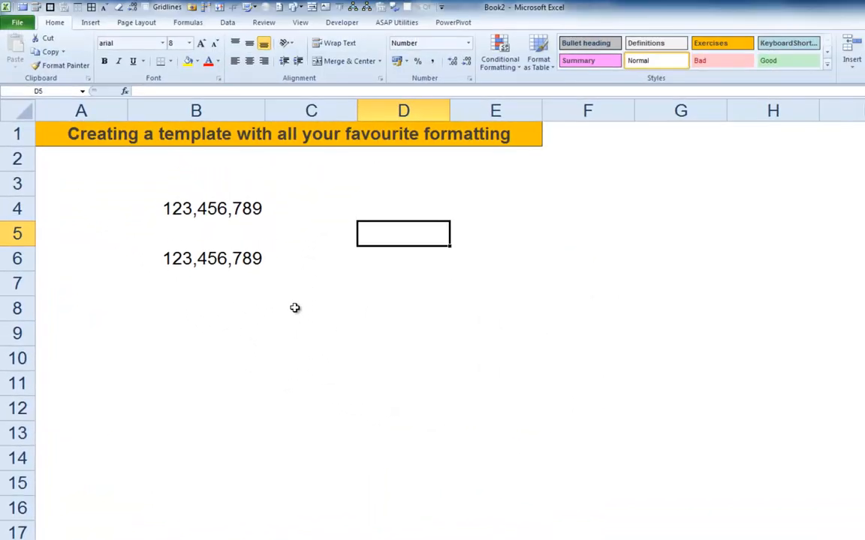
Step: Start saving the workbook under a new name and browse to C:\Program Files (x86)\Microsoft Office\Office14\XLSTART
key(F12)
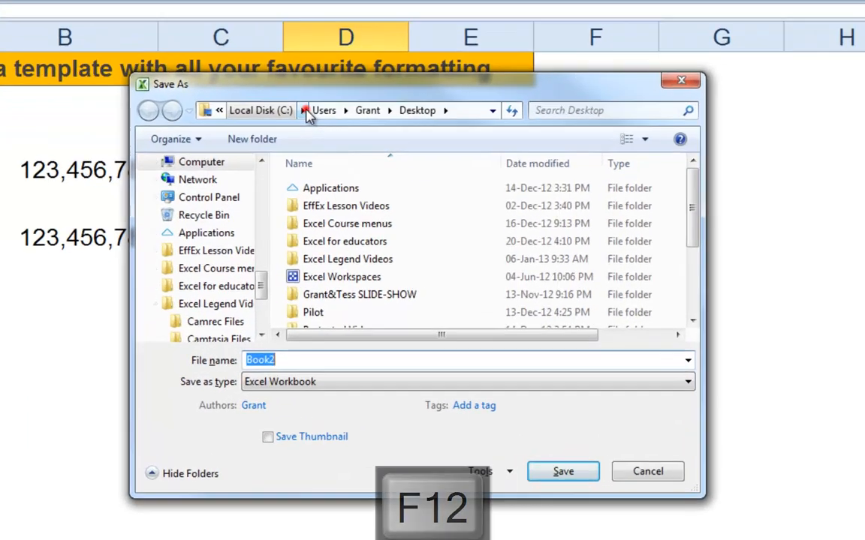
click(365, 158)
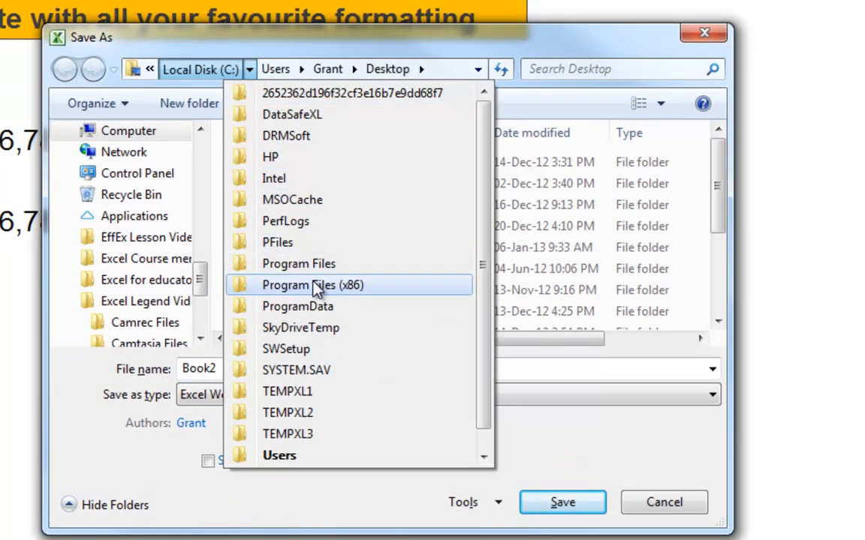
click(293, 286)
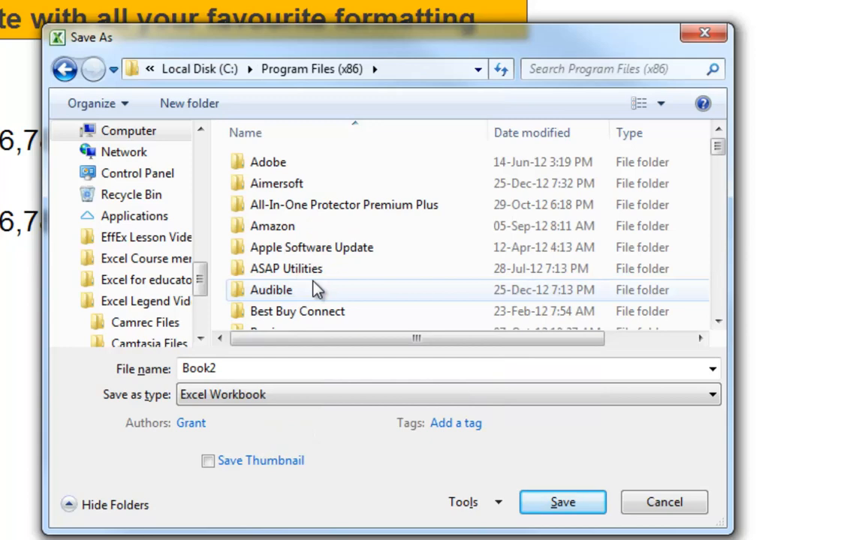
click(315, 290)
scroll(315, 289, down, 10)
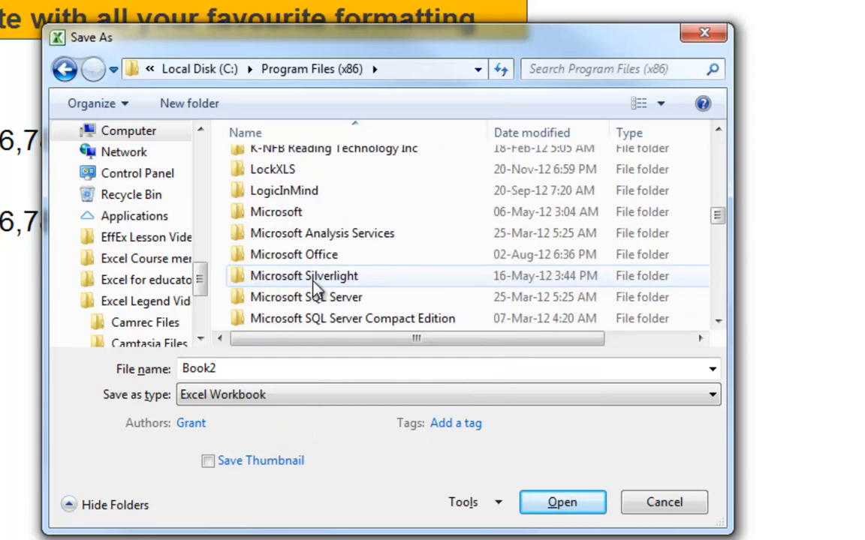
scroll(315, 290, down, 1)
double_click(314, 191)
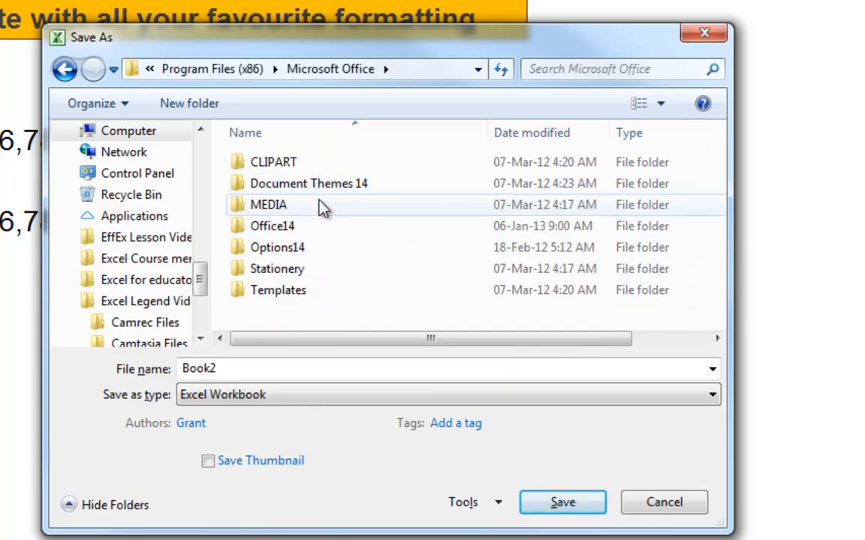
double_click(315, 226)
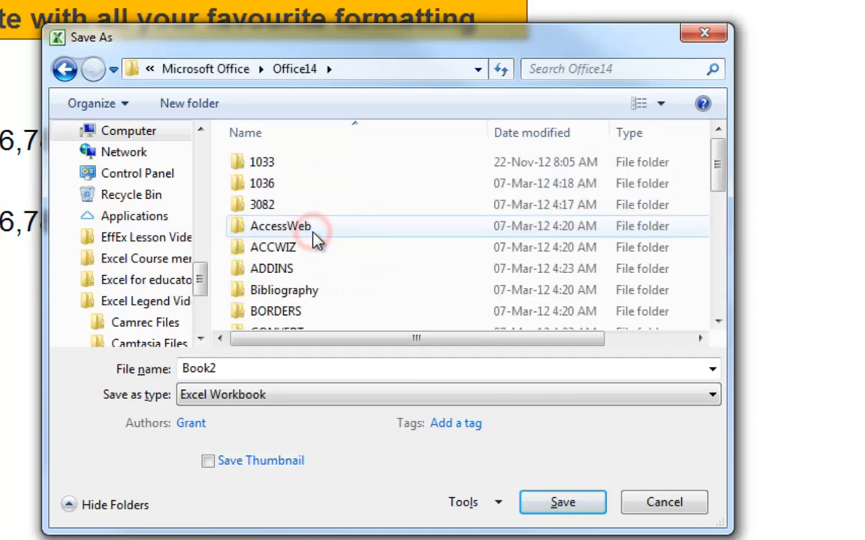
scroll(315, 239, down, 6)
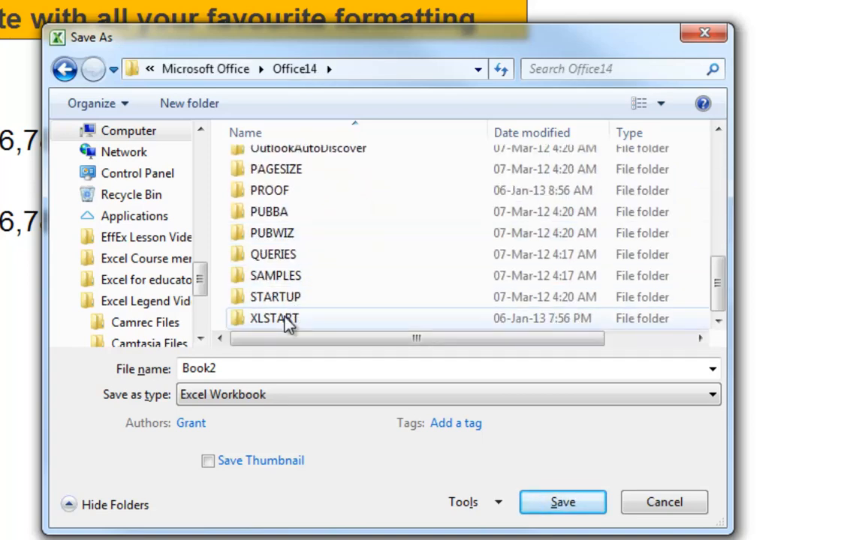
double_click(288, 320)
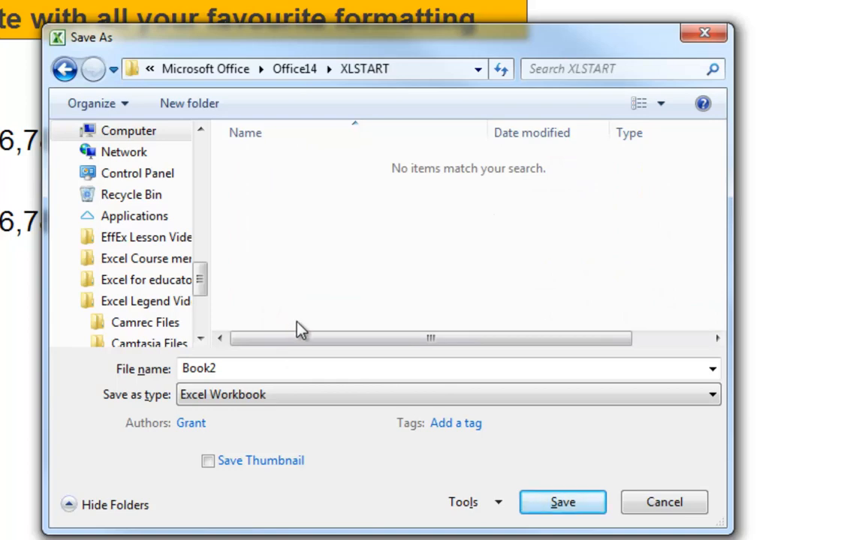
Step: Set the file type to Excel Template and browse back to the XLSTART folder in Program Files (x86)\Microsoft Office\Office14
click(351, 398)
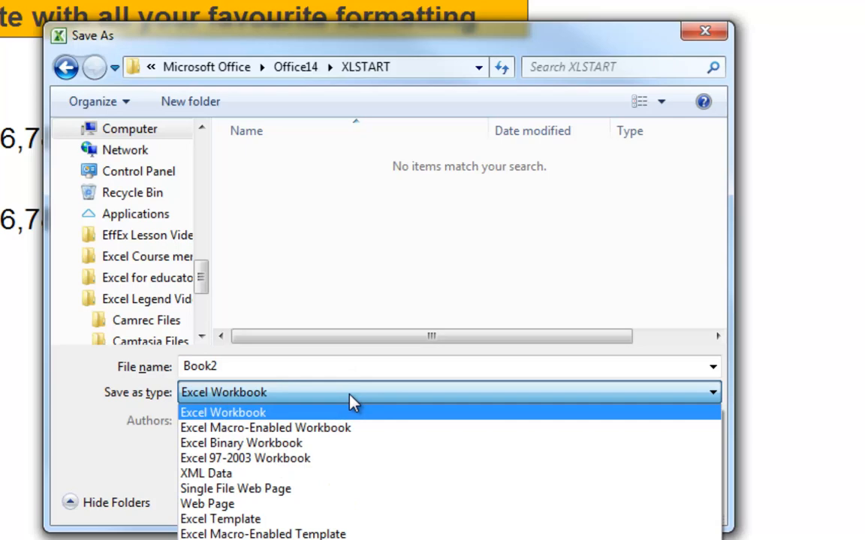
click(254, 521)
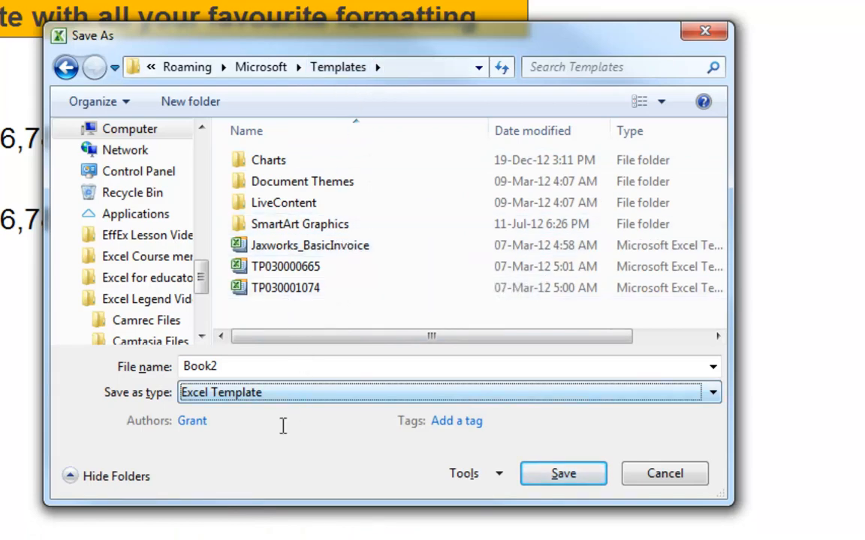
click(151, 67)
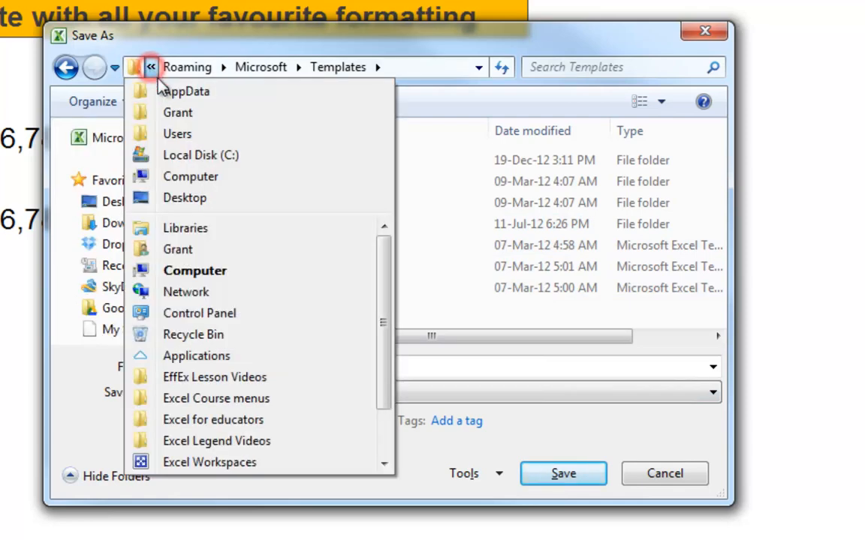
click(190, 159)
click(329, 67)
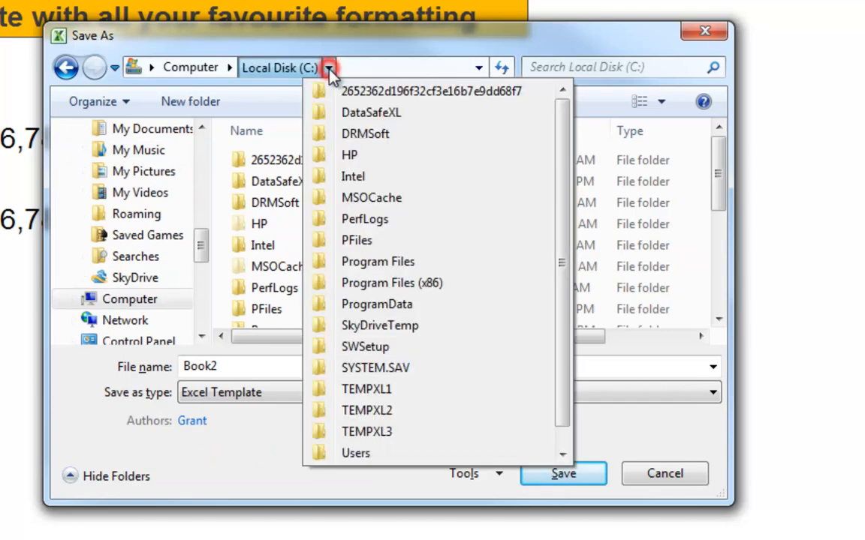
click(412, 284)
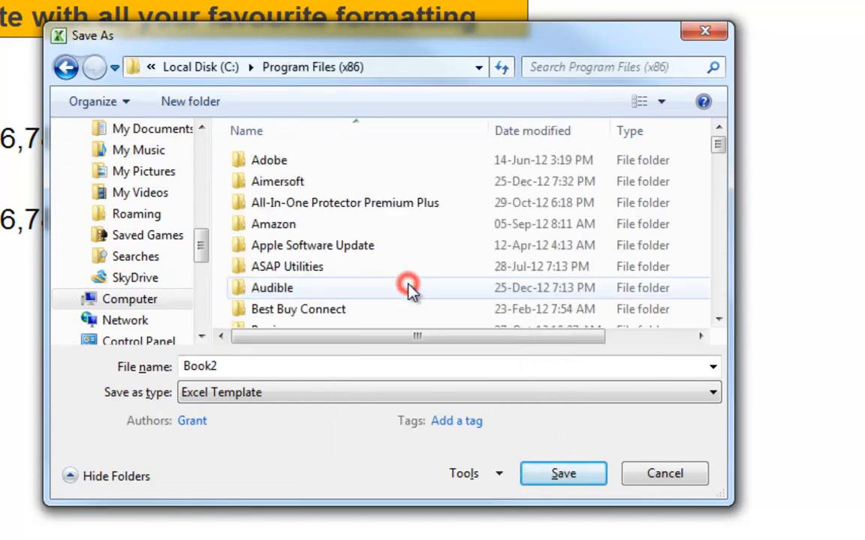
click(331, 243)
scroll(335, 259, down, 5)
scroll(335, 259, down, 5)
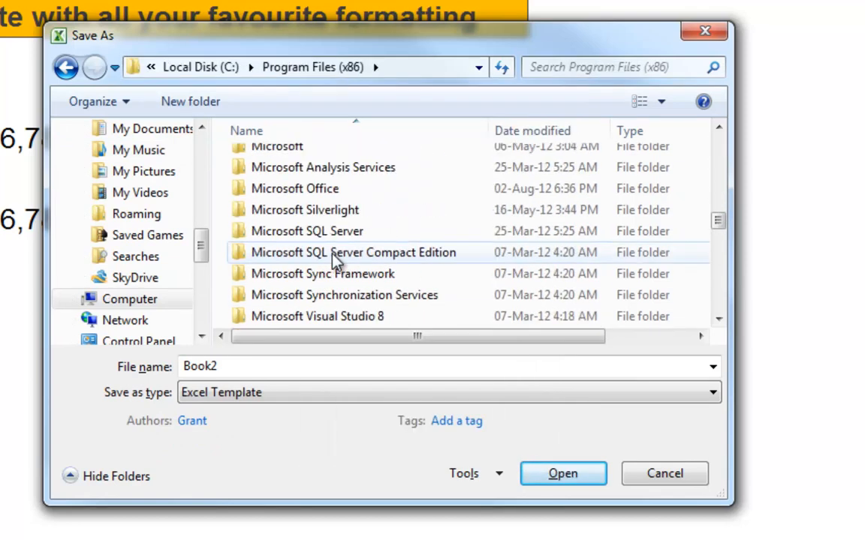
double_click(328, 188)
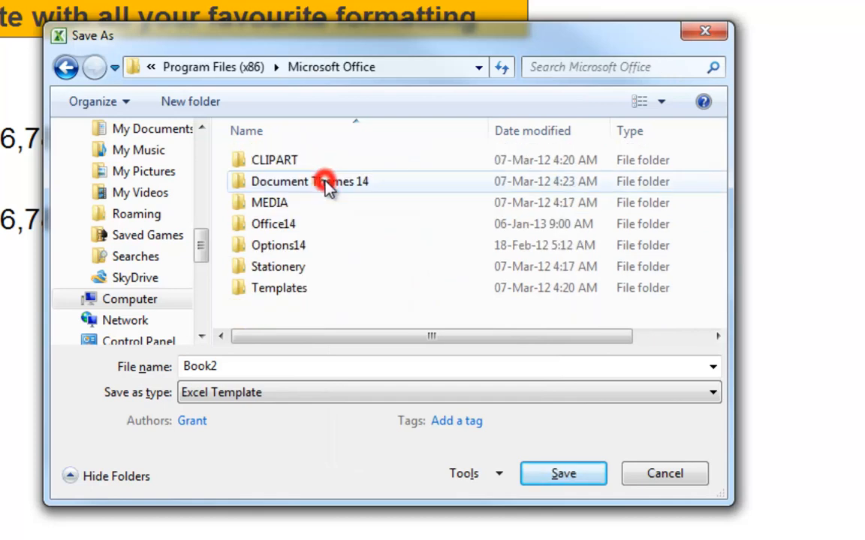
double_click(315, 225)
scroll(315, 295, down, 10)
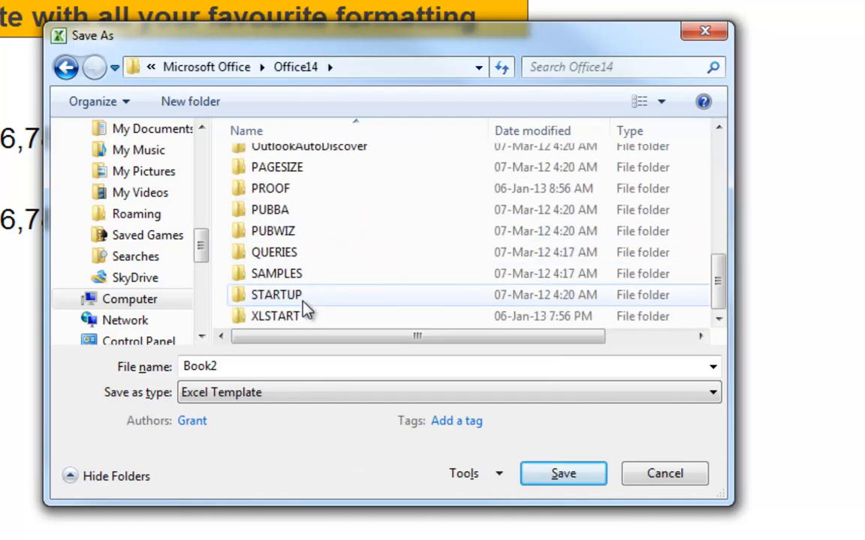
double_click(303, 317)
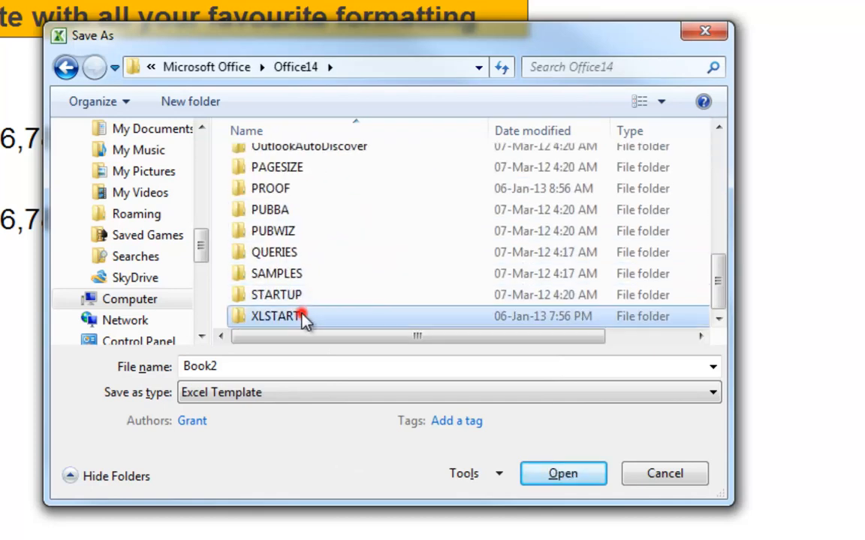
Step: Change the template's file name to Book, then close the Save As dialog without saving
click(303, 369)
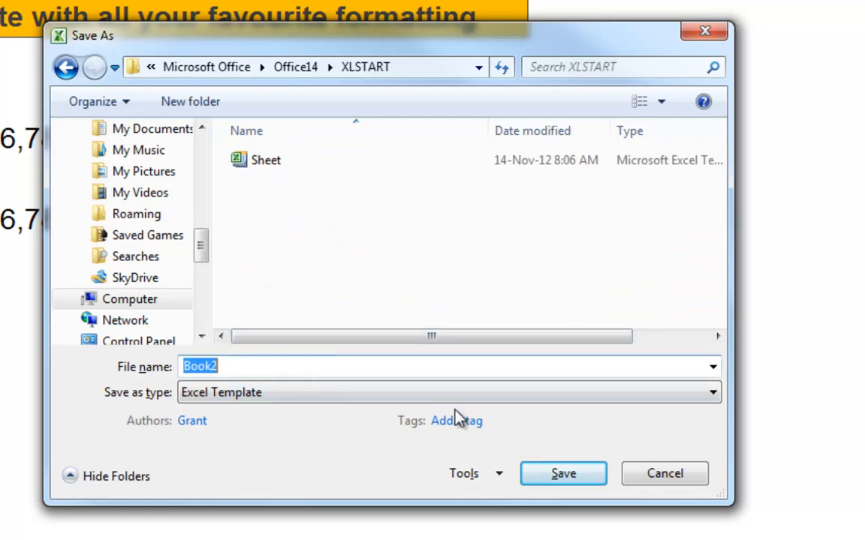
key(End)
key(BackSpace)
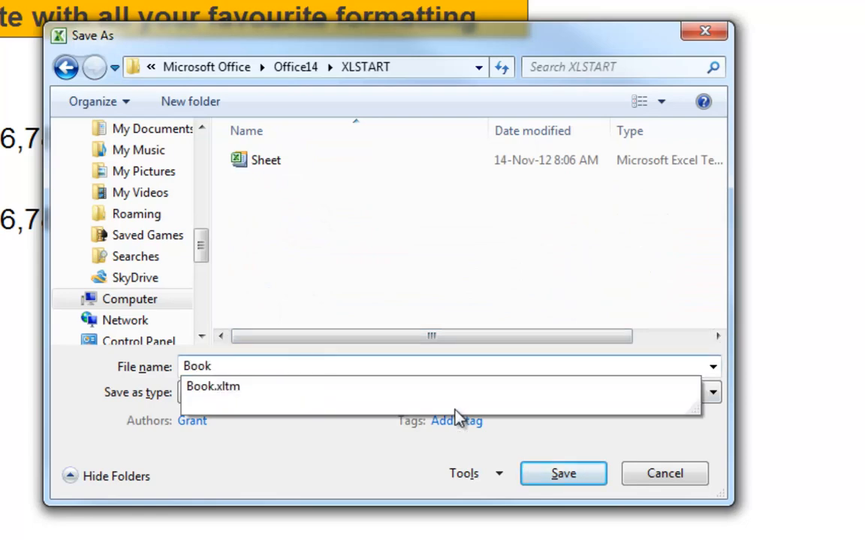
click(243, 364)
click(705, 30)
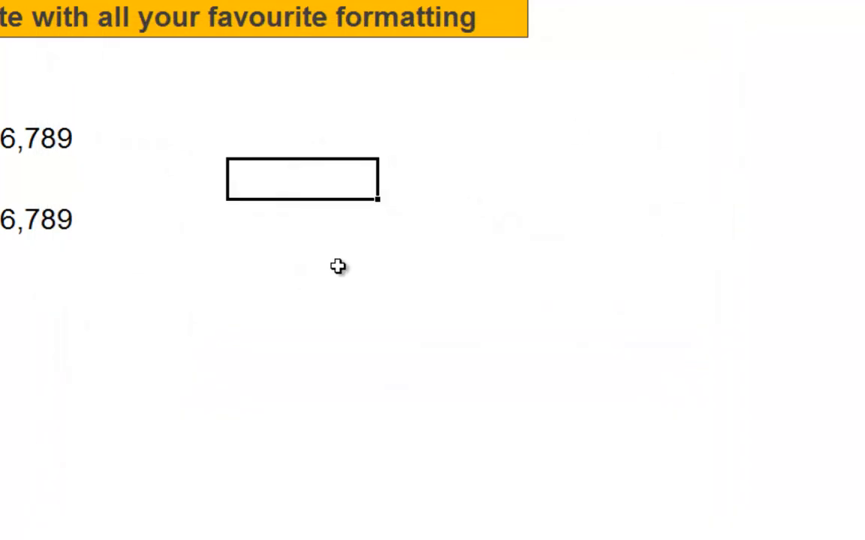
click(337, 267)
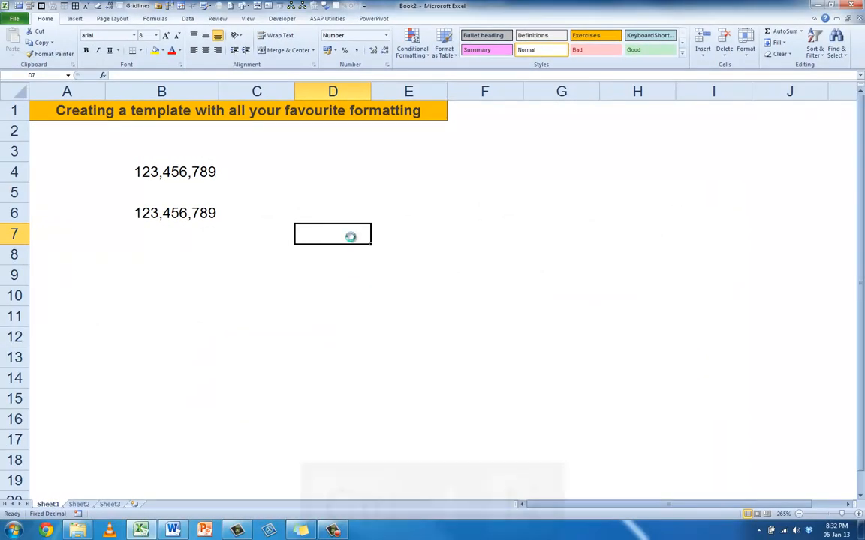
Step: Create a new blank workbook and examine its full gallery of cell styles
key(ctrl+n)
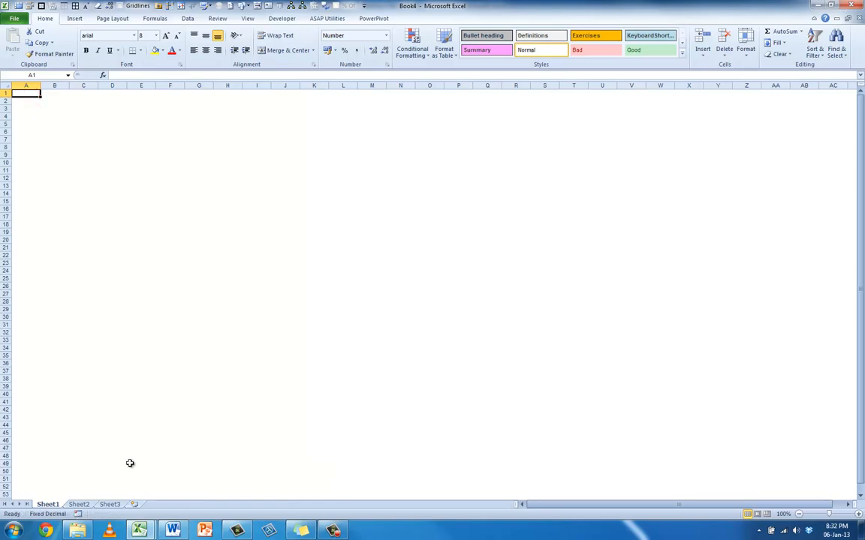
click(682, 55)
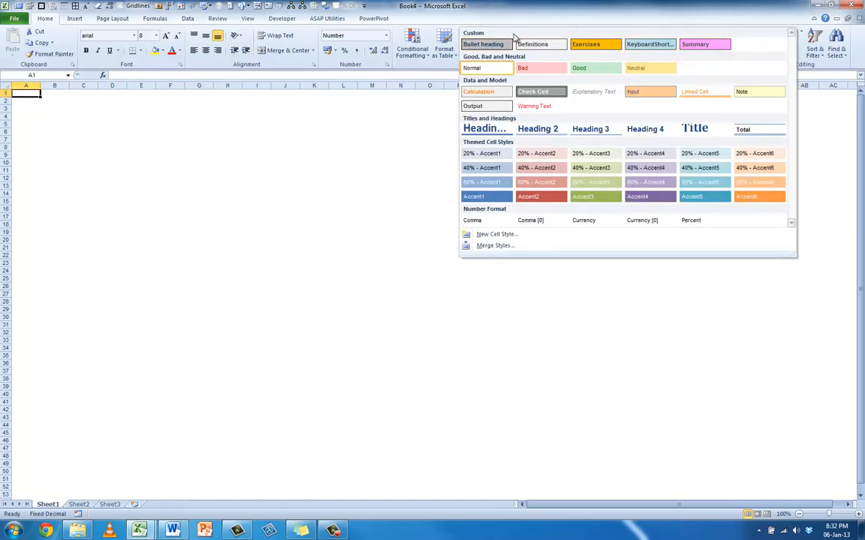
click(409, 135)
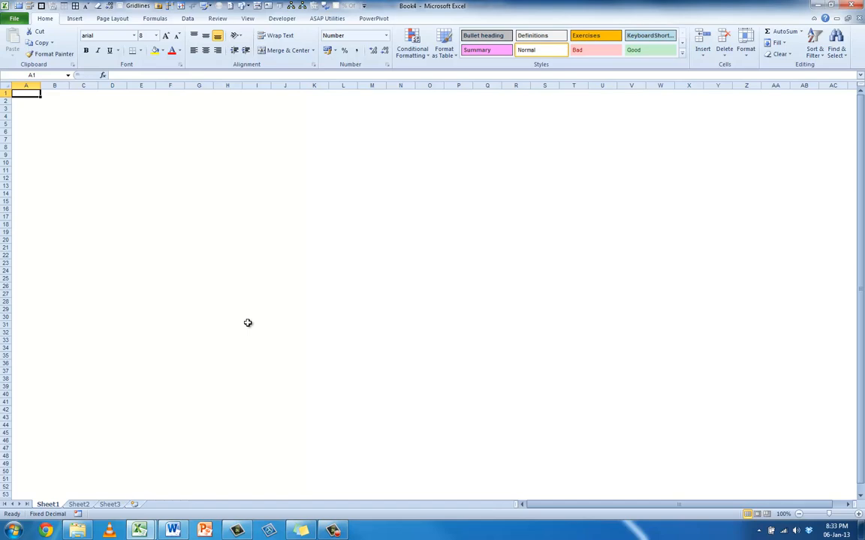
Step: Insert a new worksheet after Sheet3 in the new workbook
click(137, 505)
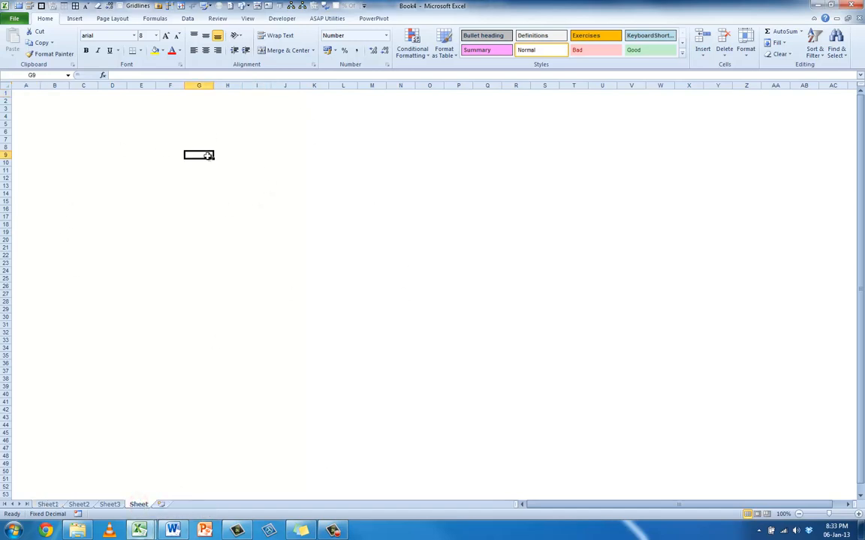